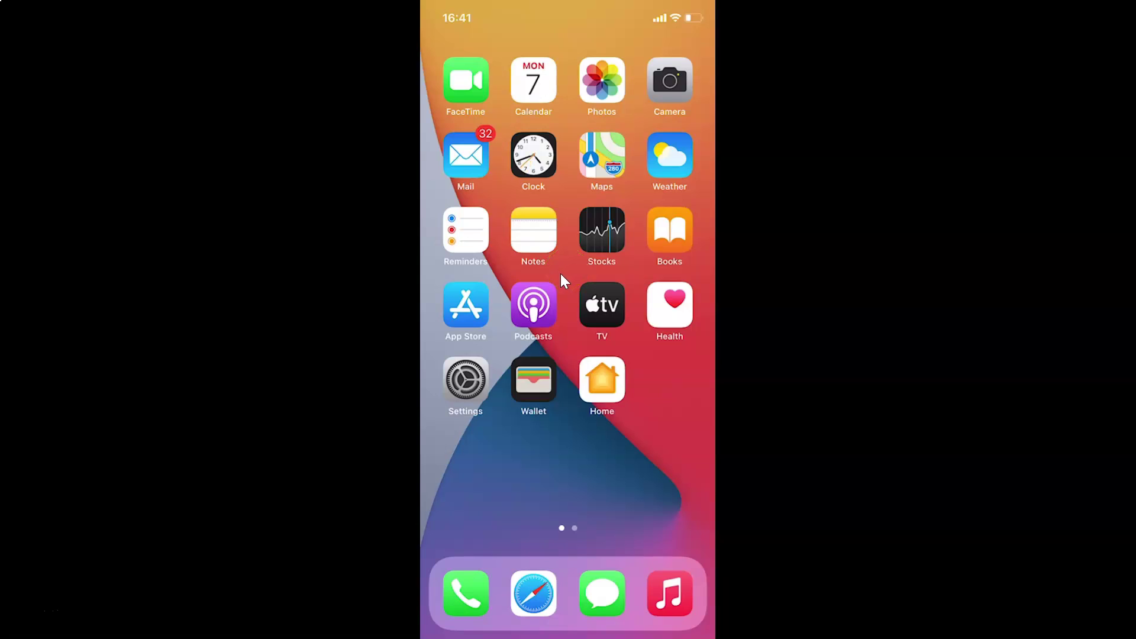
# Check the software version (14.2) under Settings > General > About, then return to General.
pyautogui.click(574, 288)
pyautogui.click(470, 388)
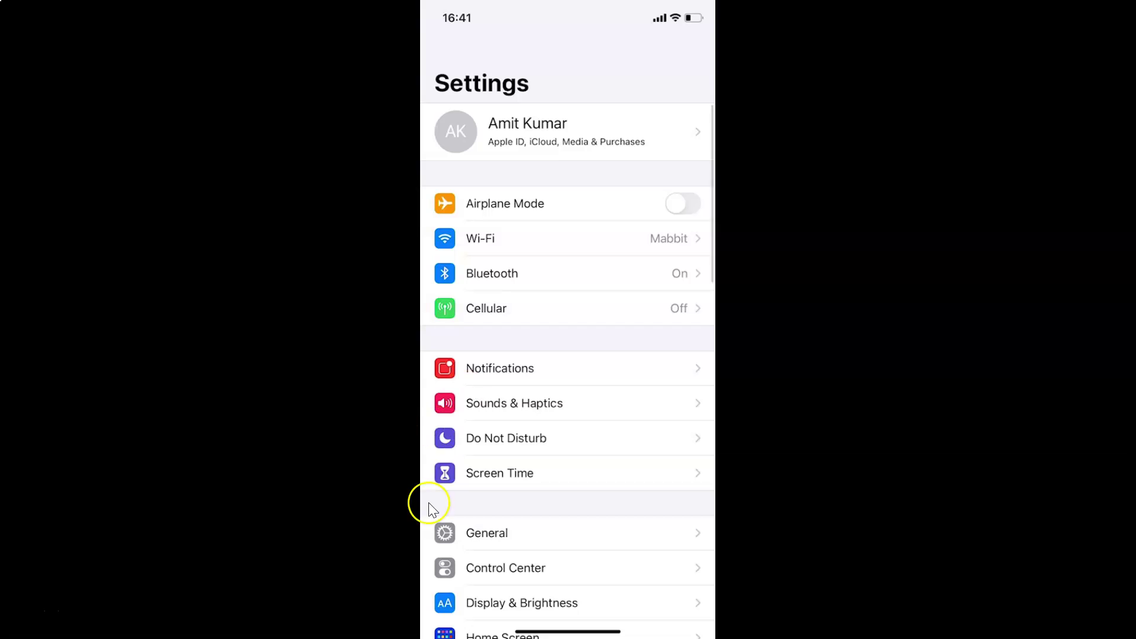
pyautogui.click(518, 540)
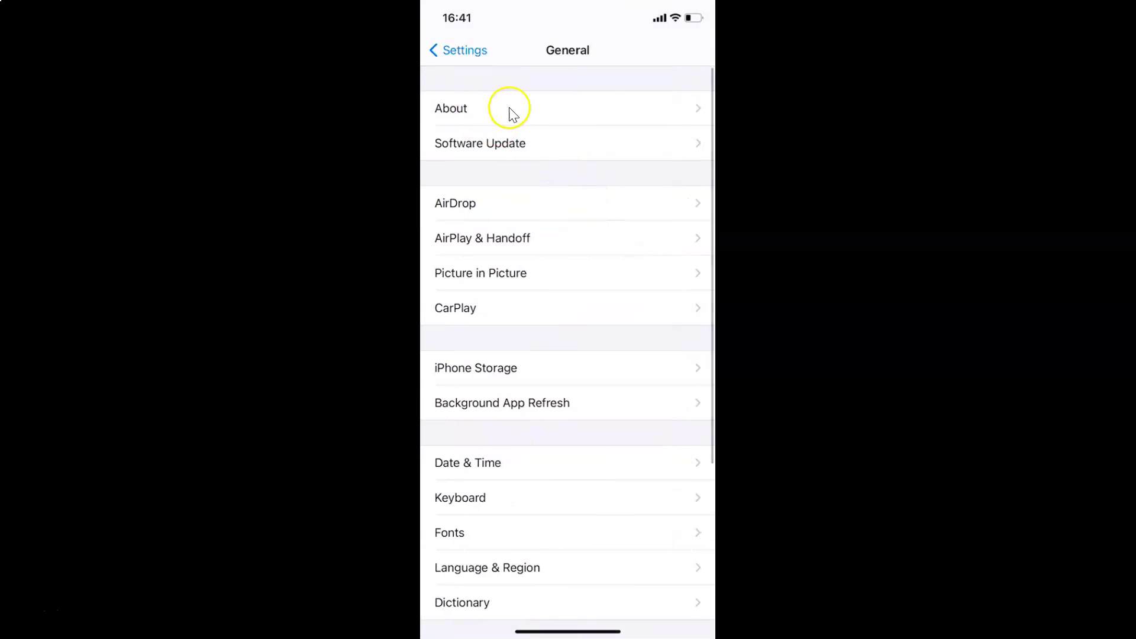
pyautogui.click(510, 109)
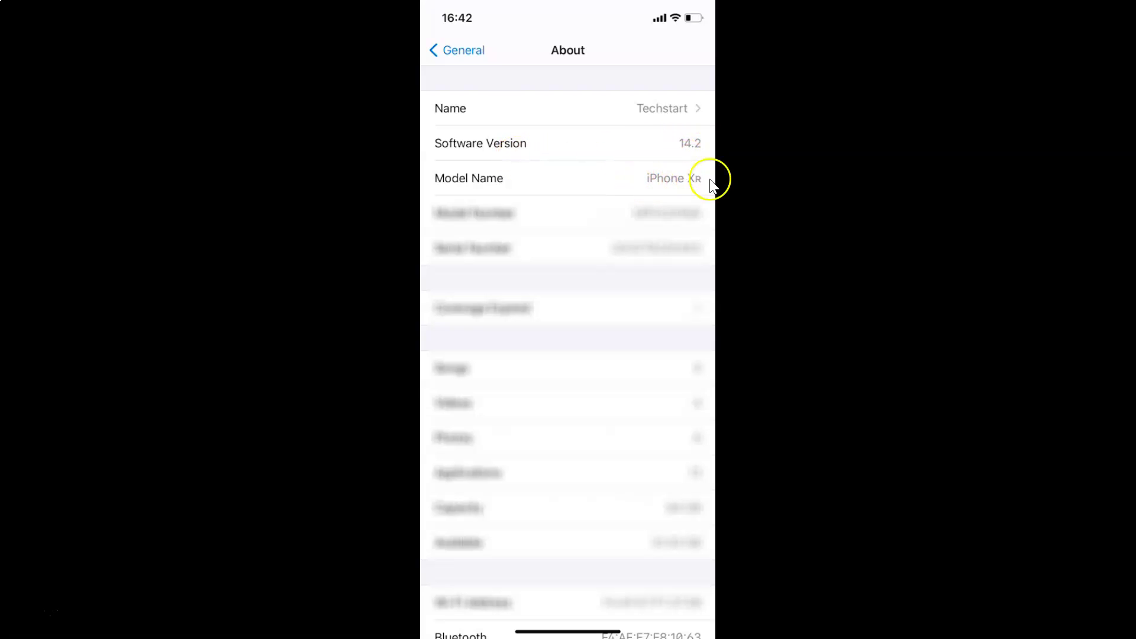
pyautogui.click(455, 51)
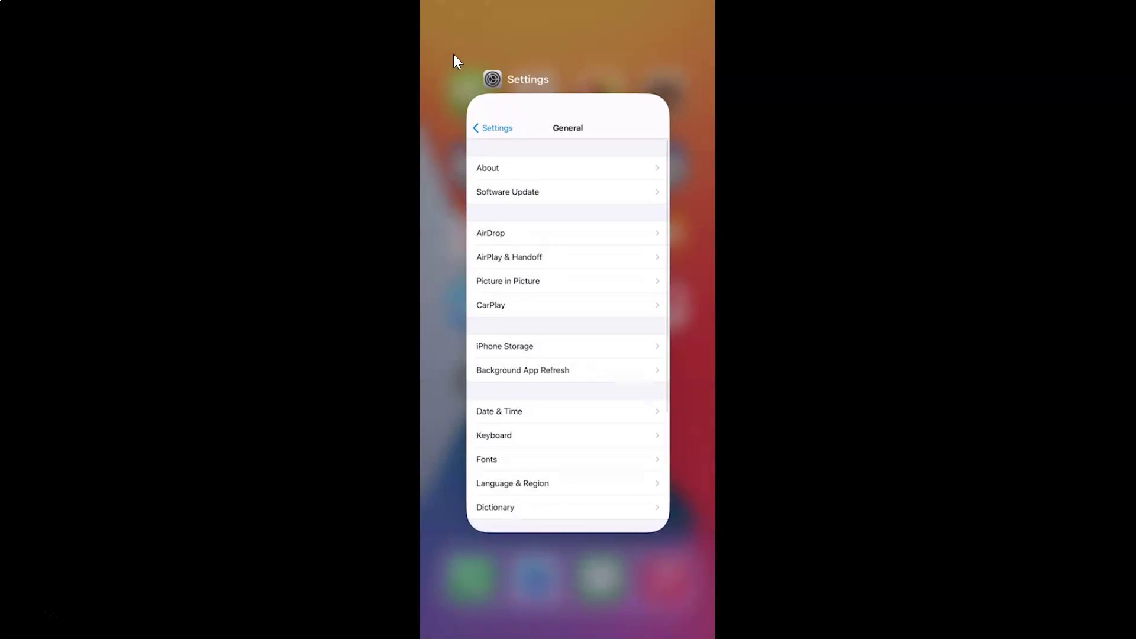
# Close Settings, then launch Shortcuts from home page two and cancel a new shortcut.
pyautogui.click(454, 54)
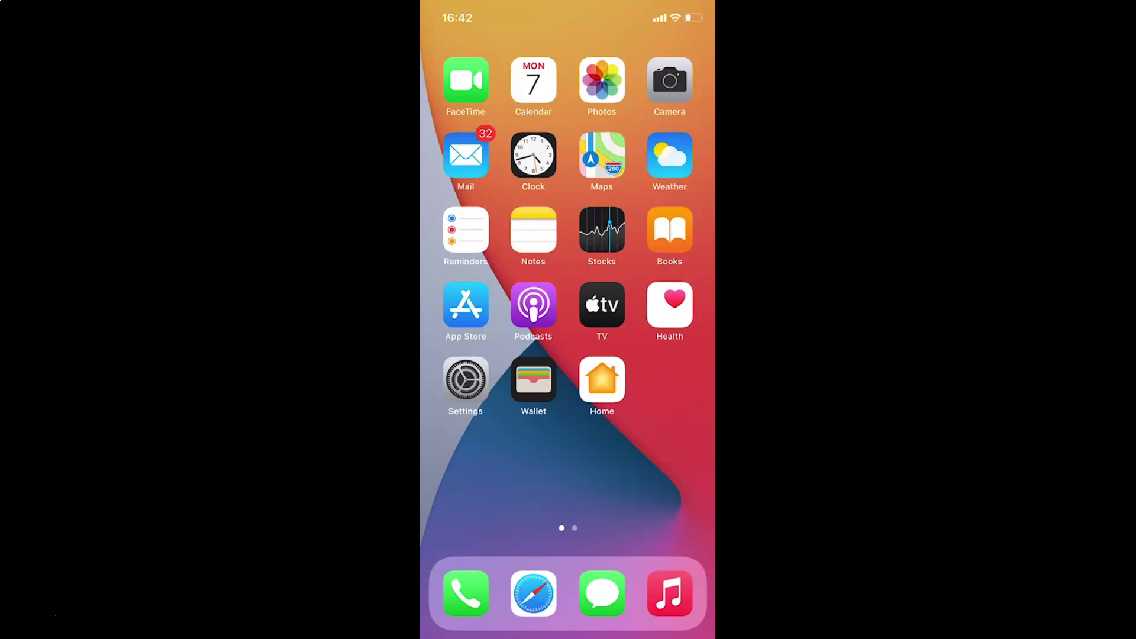
pyautogui.moveTo(651, 355); pyautogui.dragTo(473, 355)
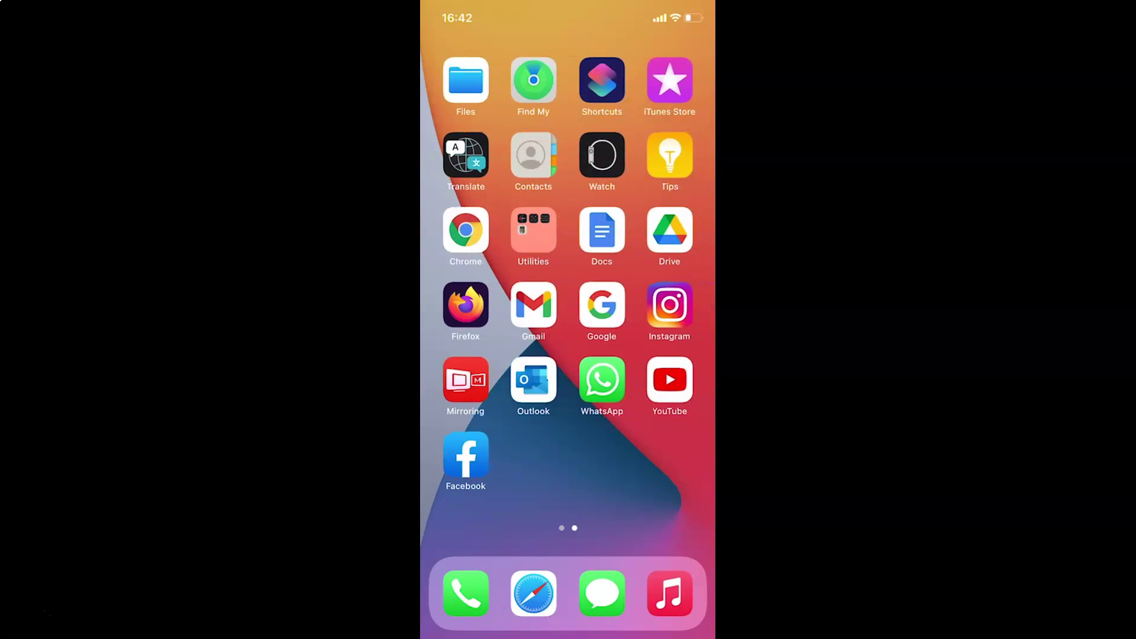
pyautogui.click(603, 83)
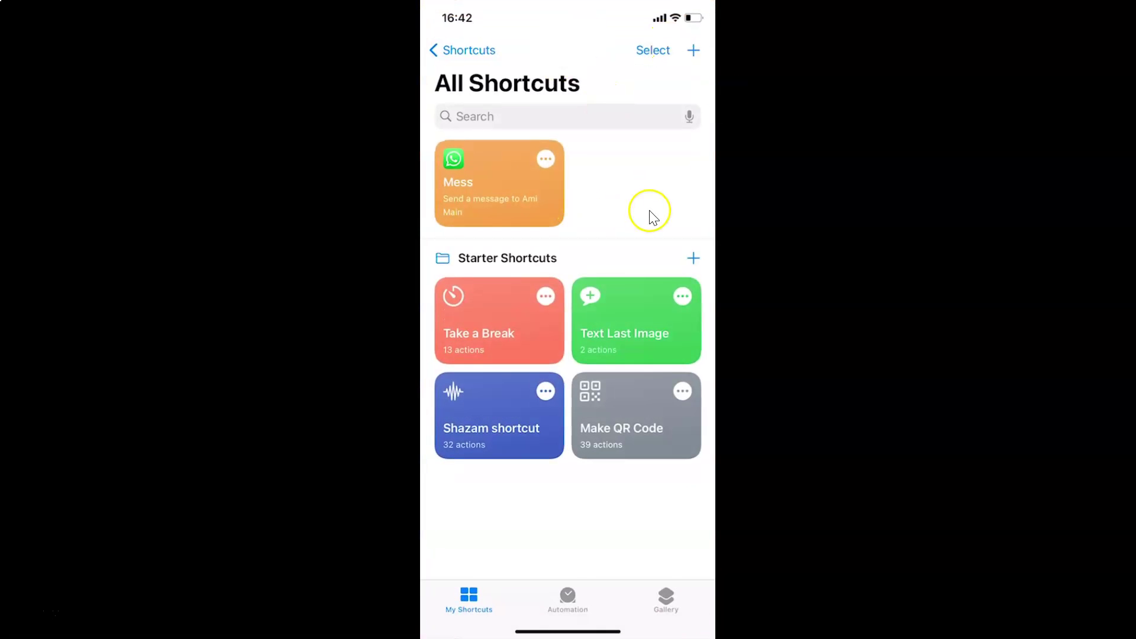
pyautogui.click(693, 54)
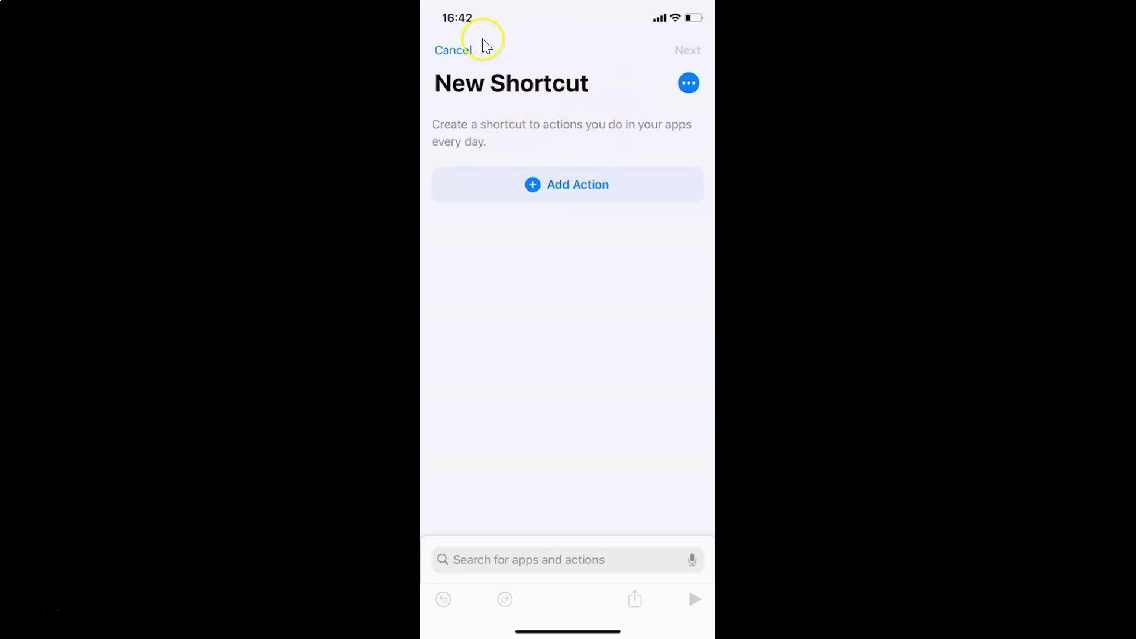
pyautogui.click(460, 50)
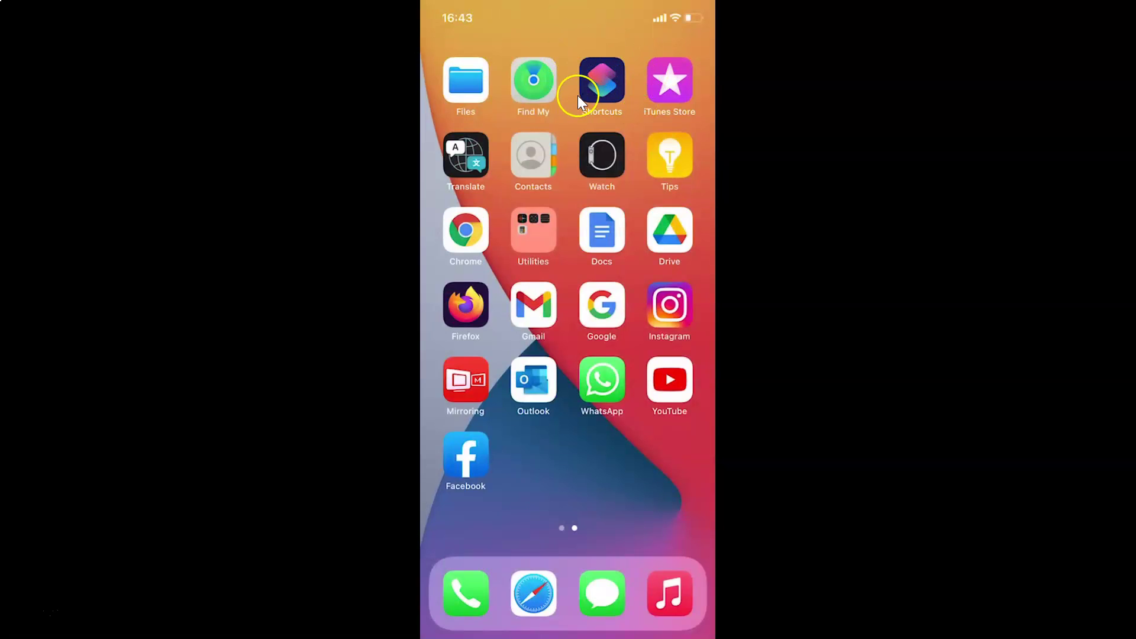
# Start a new shortcut from the Shortcuts icon's Create Shortcut quick action and open its action picker.
pyautogui.click(608, 90)
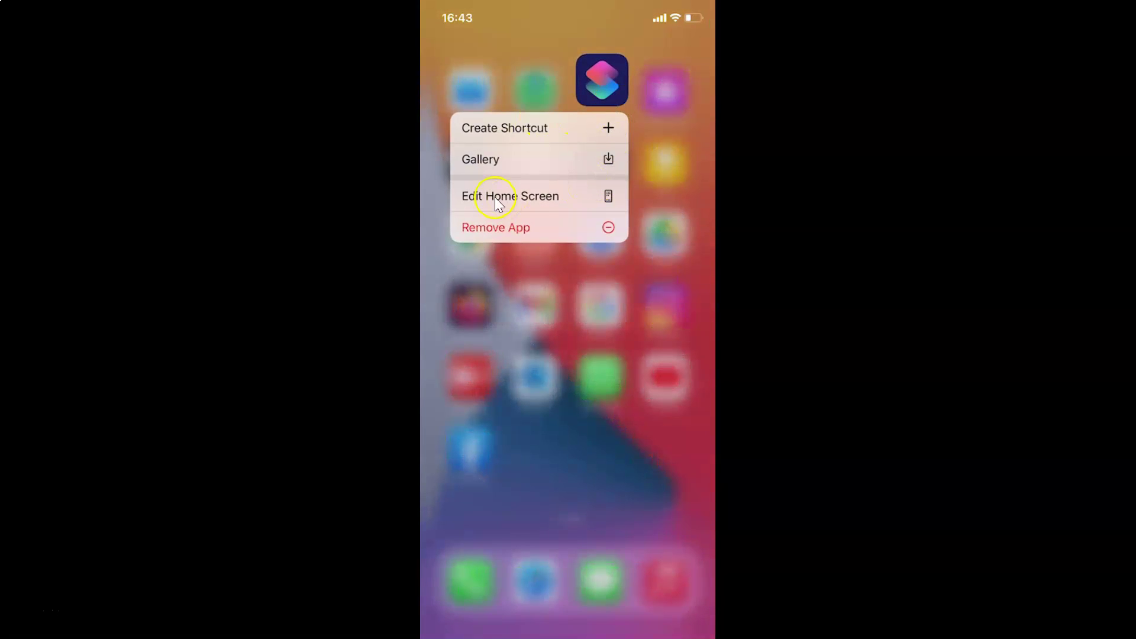
pyautogui.click(535, 131)
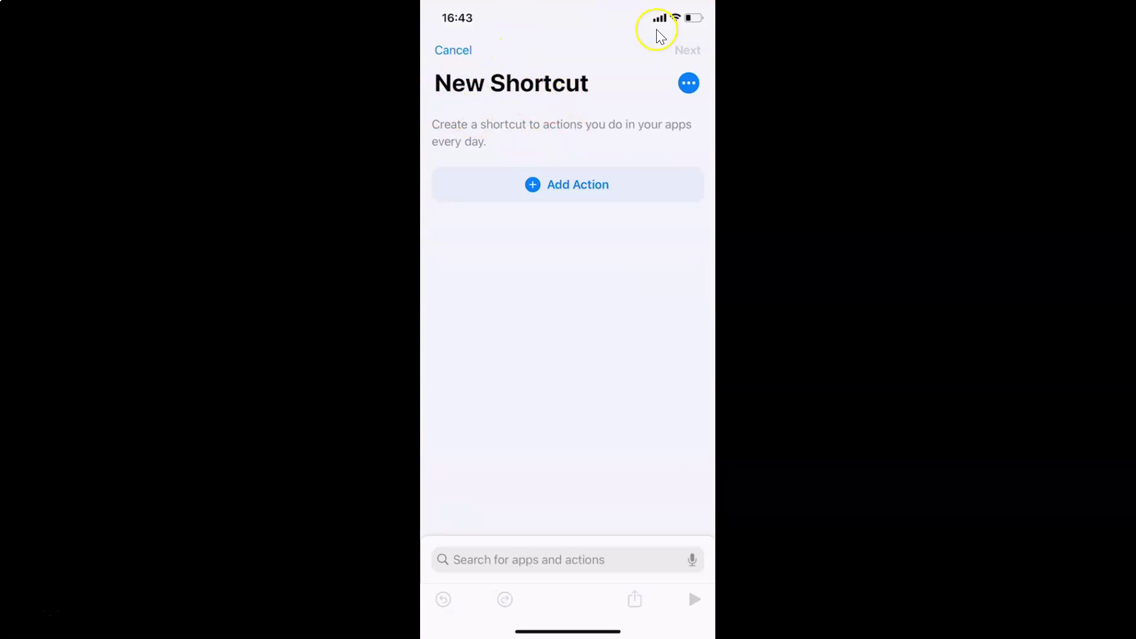
pyautogui.click(603, 237)
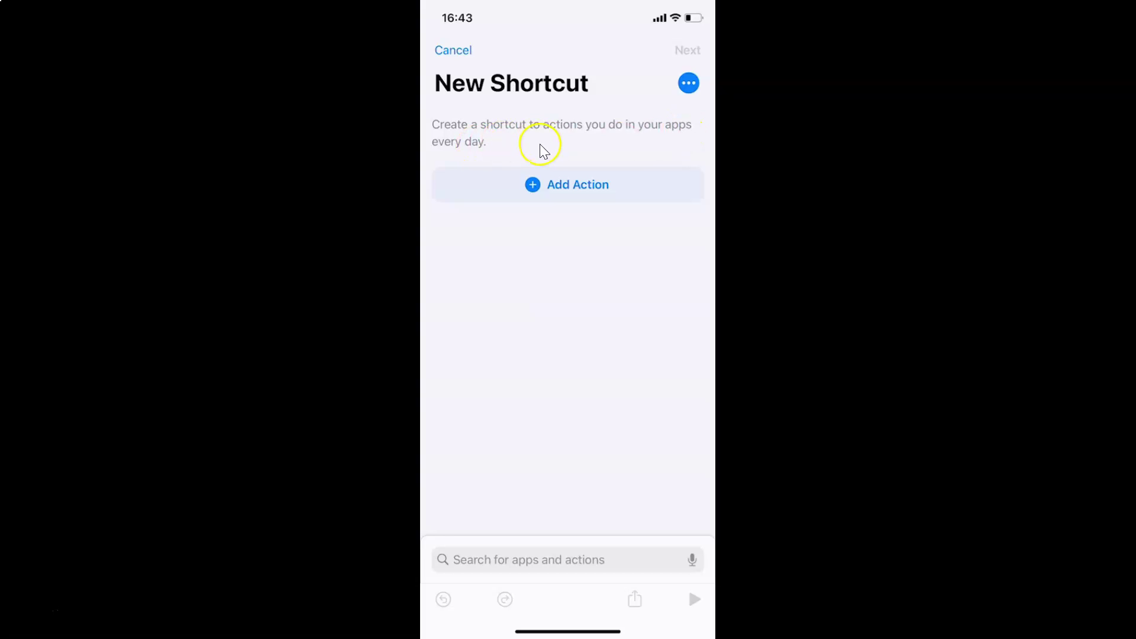
# Add Safari's Open URLs action from the Web category as the shortcut's first action.
pyautogui.click(572, 189)
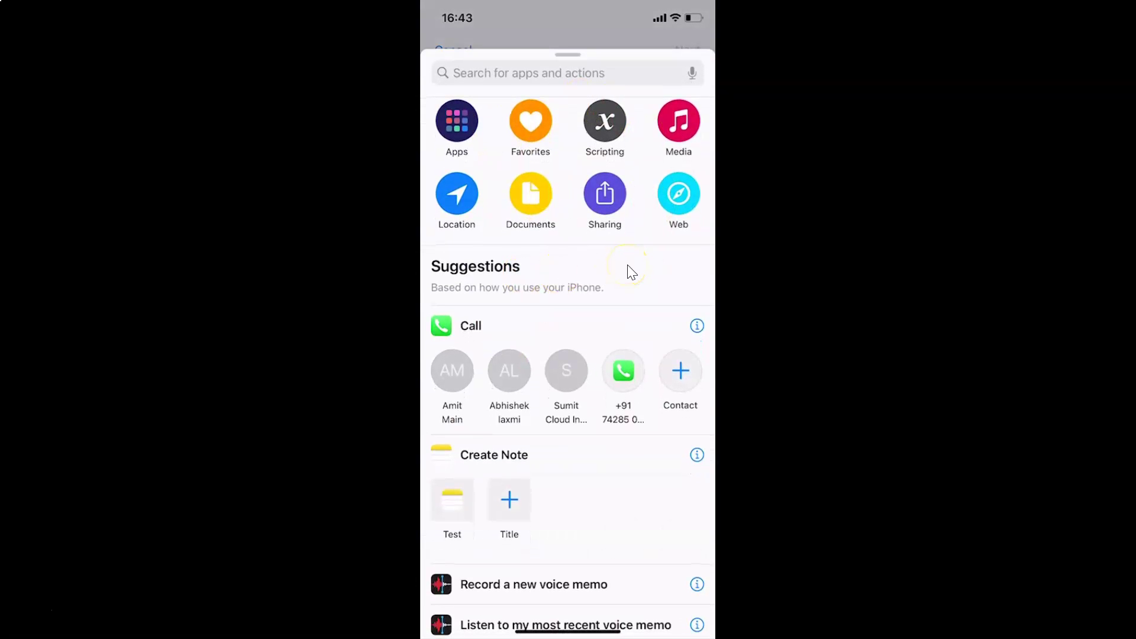
pyautogui.click(699, 204)
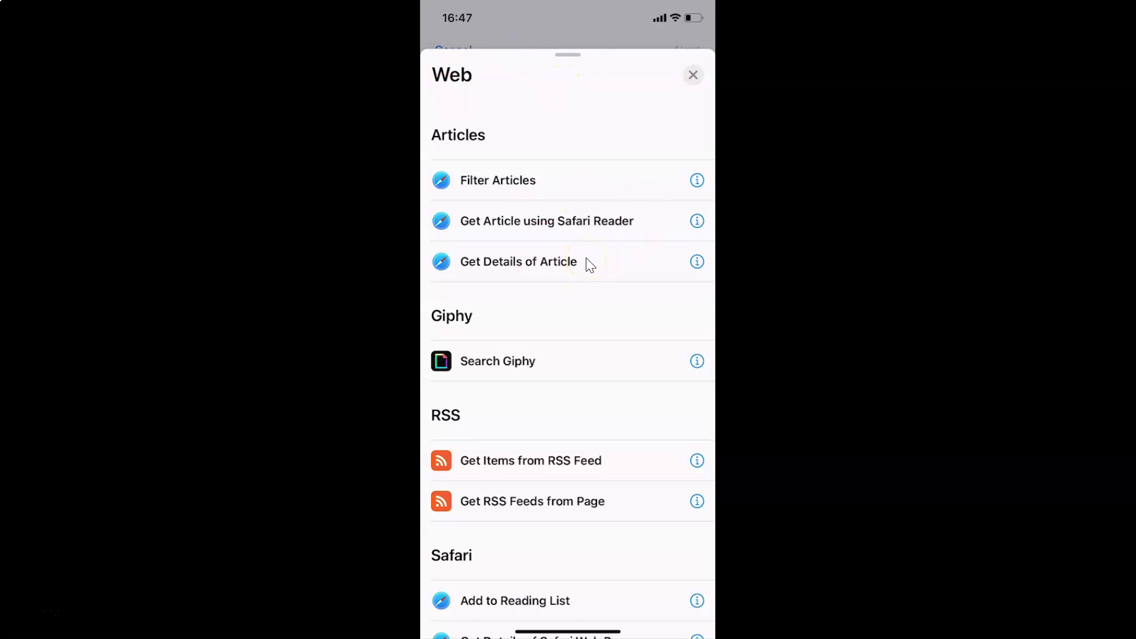
pyautogui.scroll(-5, 591, 265)
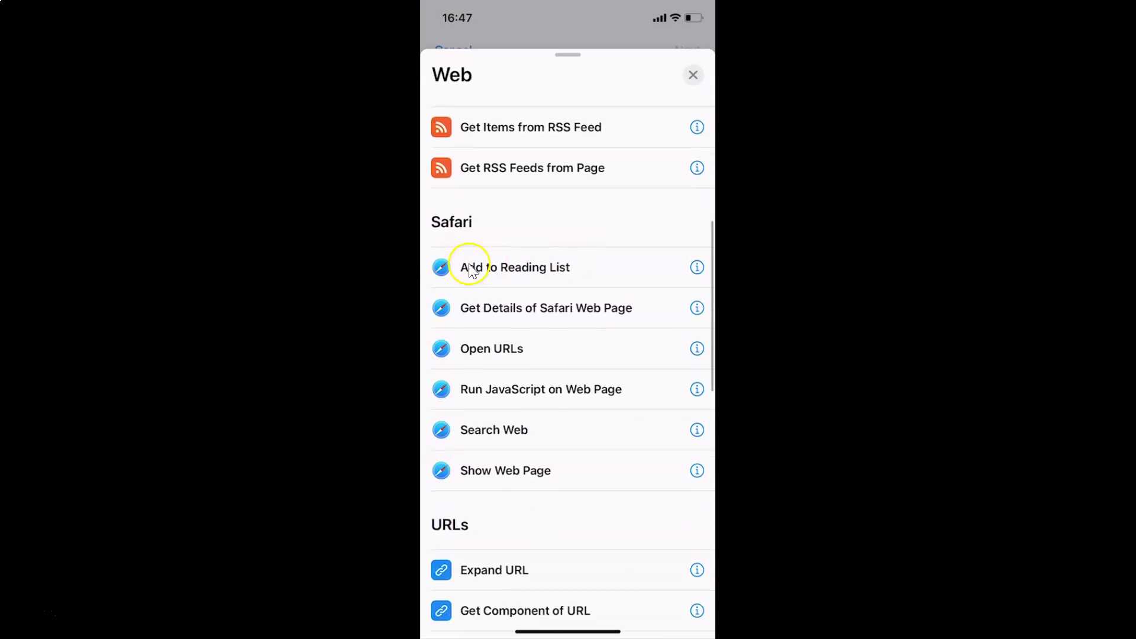
pyautogui.click(539, 355)
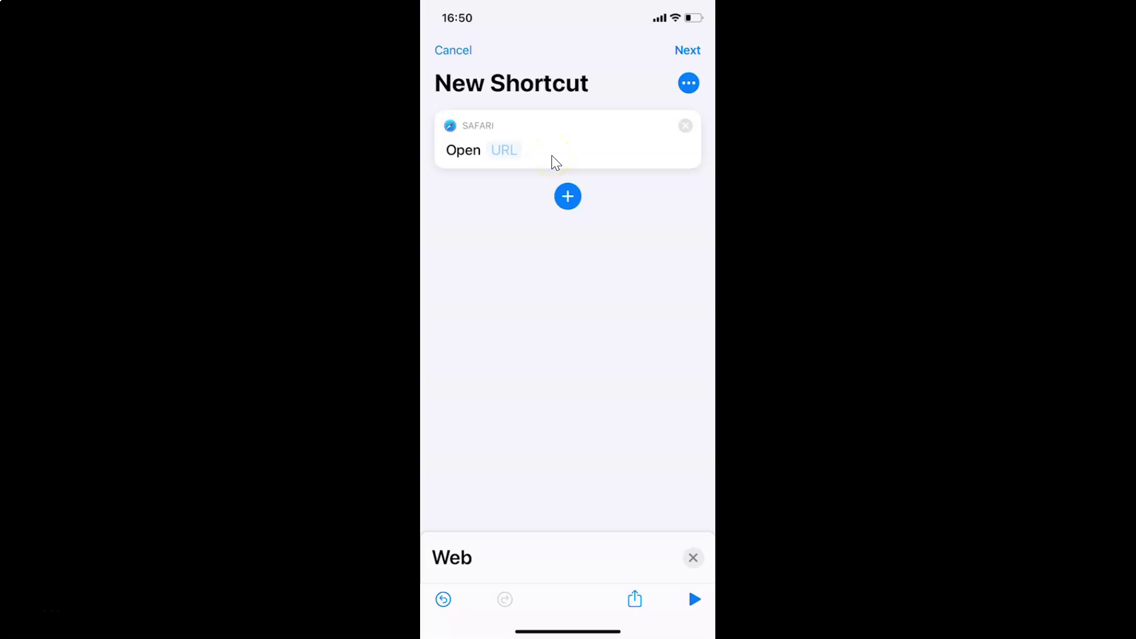
pyautogui.click(512, 155)
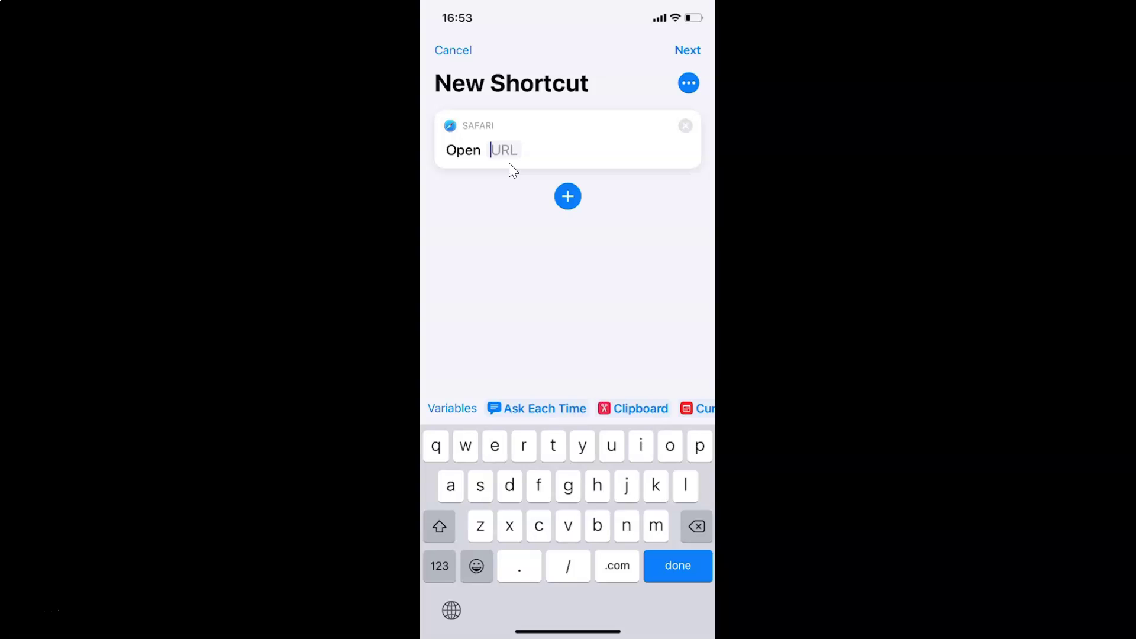
pyautogui.write('www')
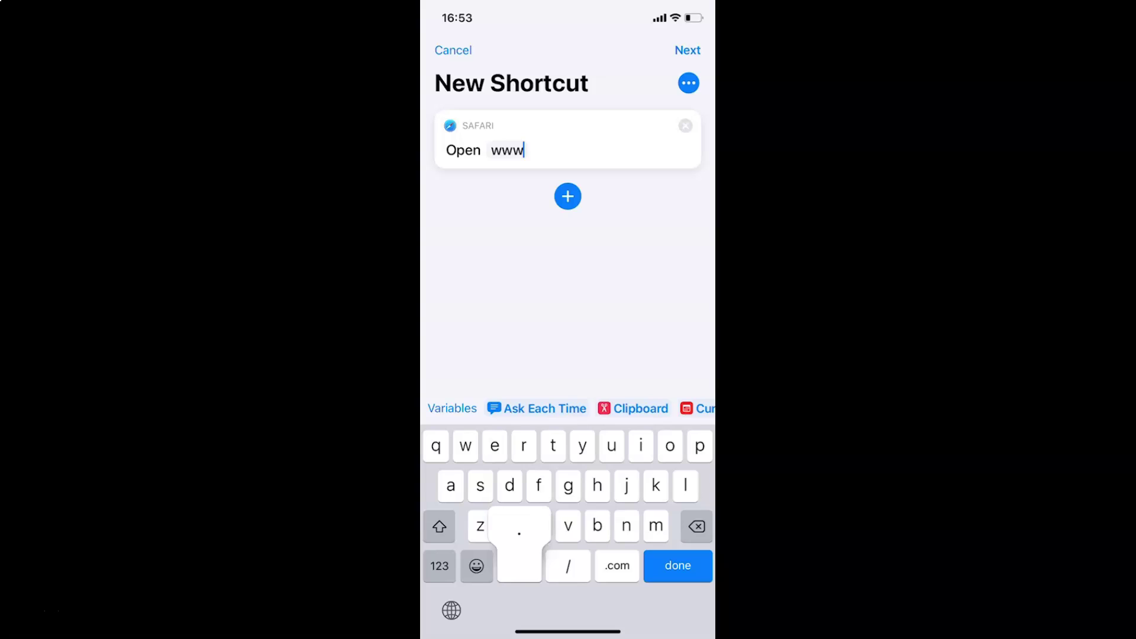
pyautogui.write('.google.com')
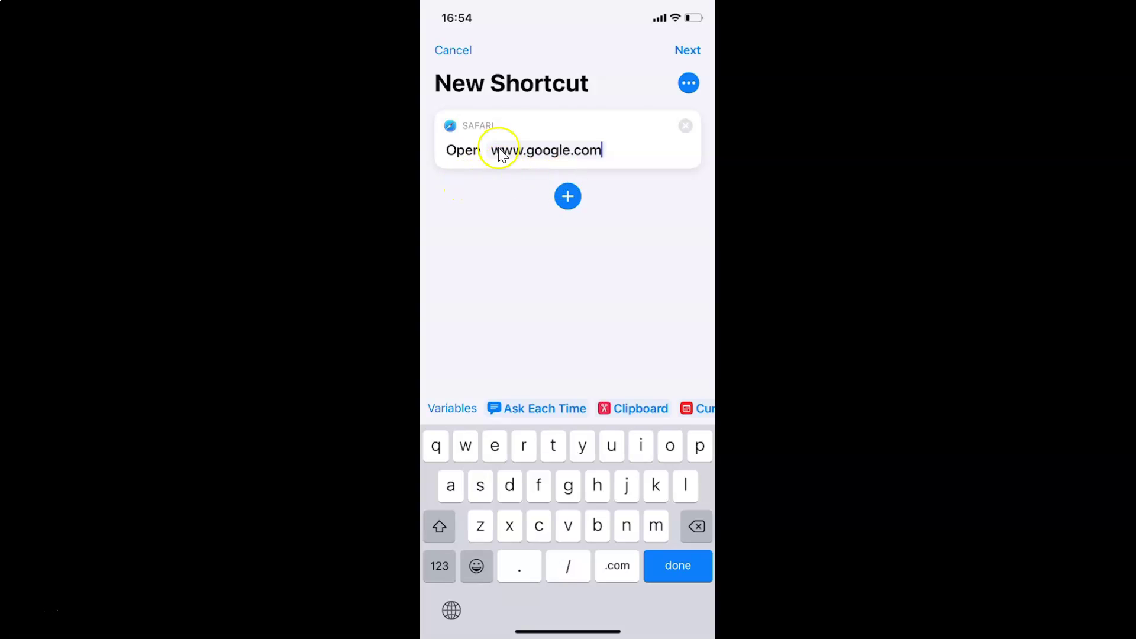
pyautogui.click(690, 51)
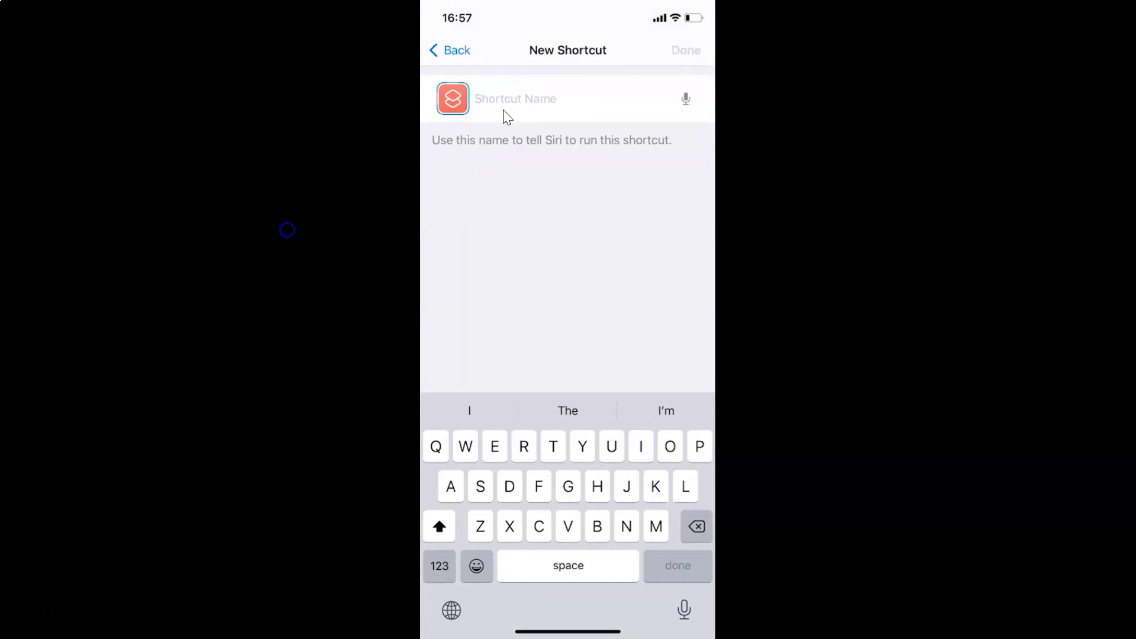
# Name the shortcut 'Google Website', fixing the 'Eebsite' typo, and save it.
pyautogui.click(583, 111)
pyautogui.write('Google ')
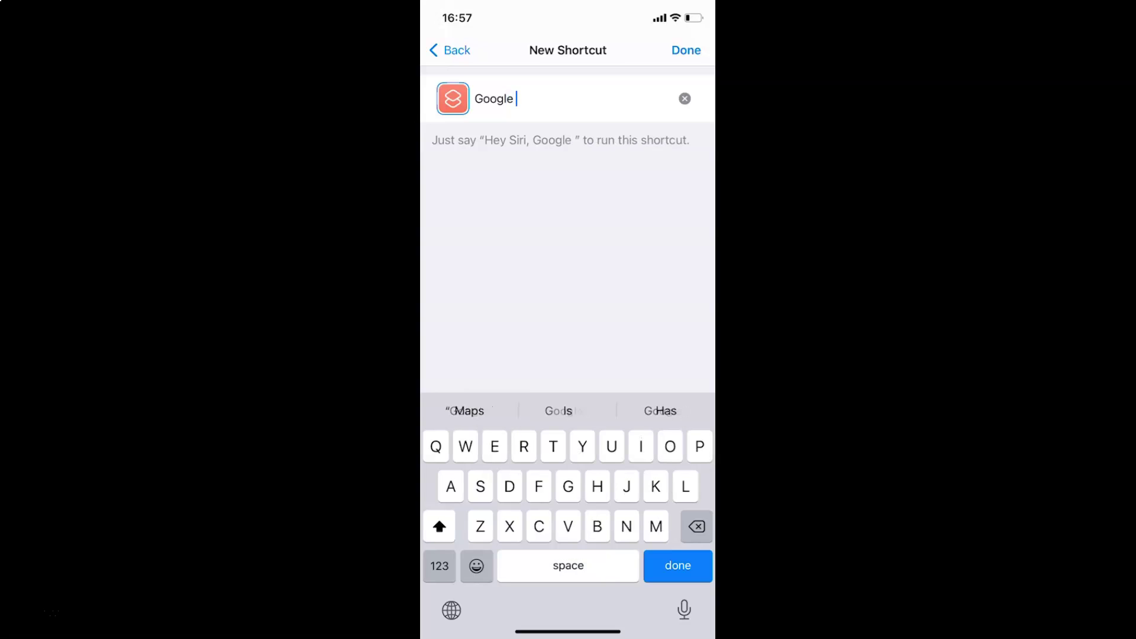
pyautogui.write('Eebsite')
pyautogui.press('BackSpace')
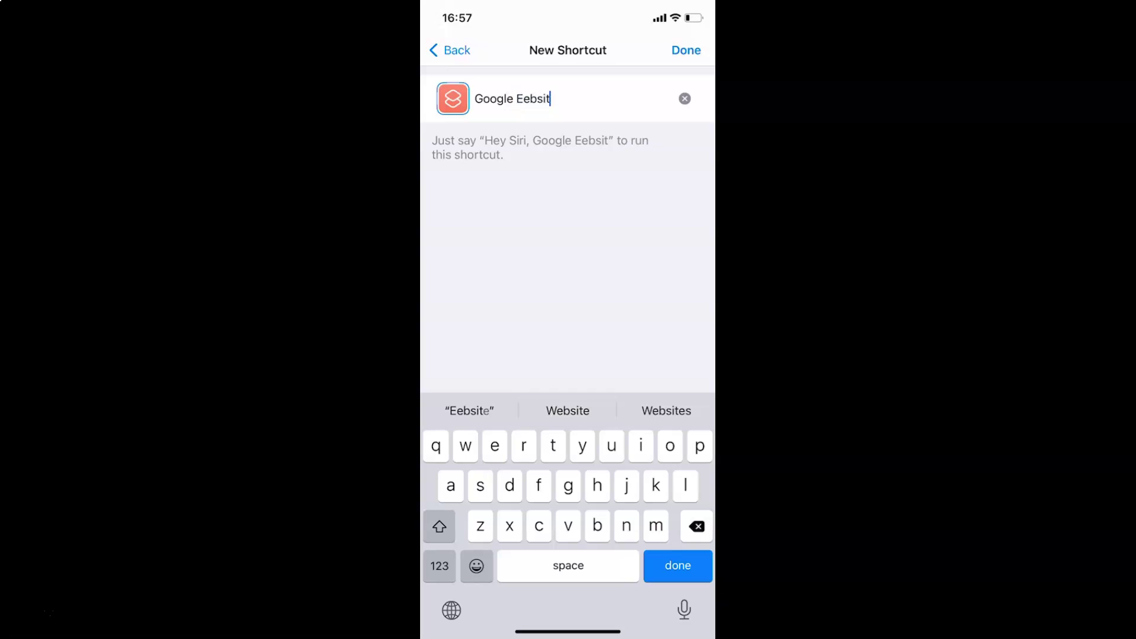
pyautogui.press('BackSpace')
pyautogui.press('BackSpace')
pyautogui.press('BackSpace')
pyautogui.press('BackSpace')
pyautogui.press('BackSpace')
pyautogui.press('BackSpace')
pyautogui.write('Websit')
pyautogui.doubleClick(586, 113)
pyautogui.write('e')
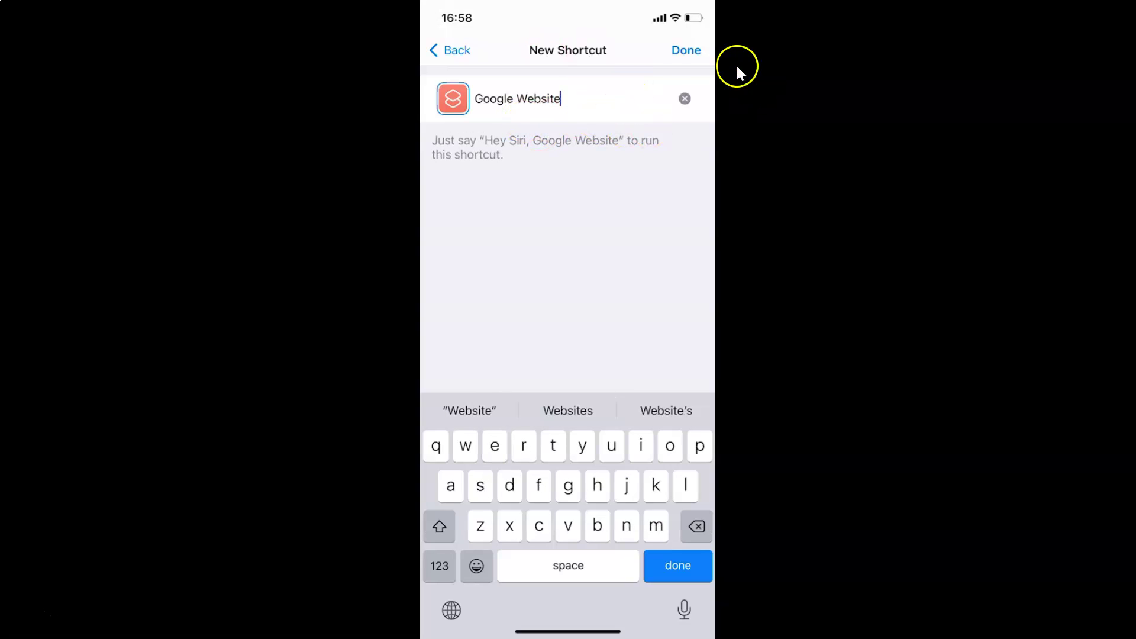
pyautogui.click(689, 53)
pyautogui.click(690, 54)
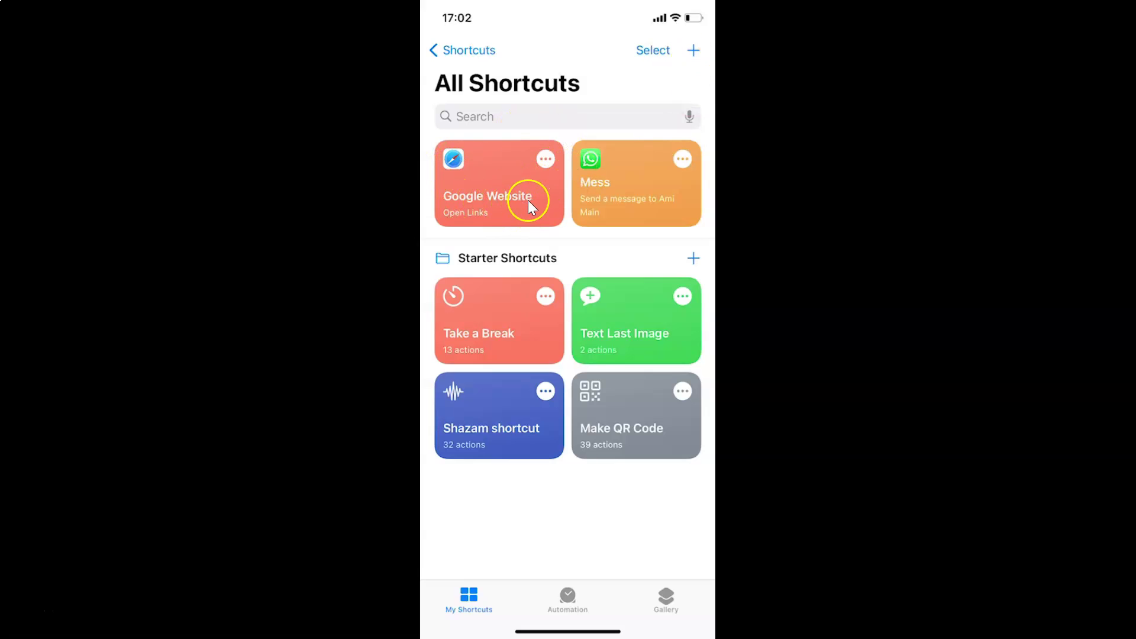
pyautogui.click(546, 160)
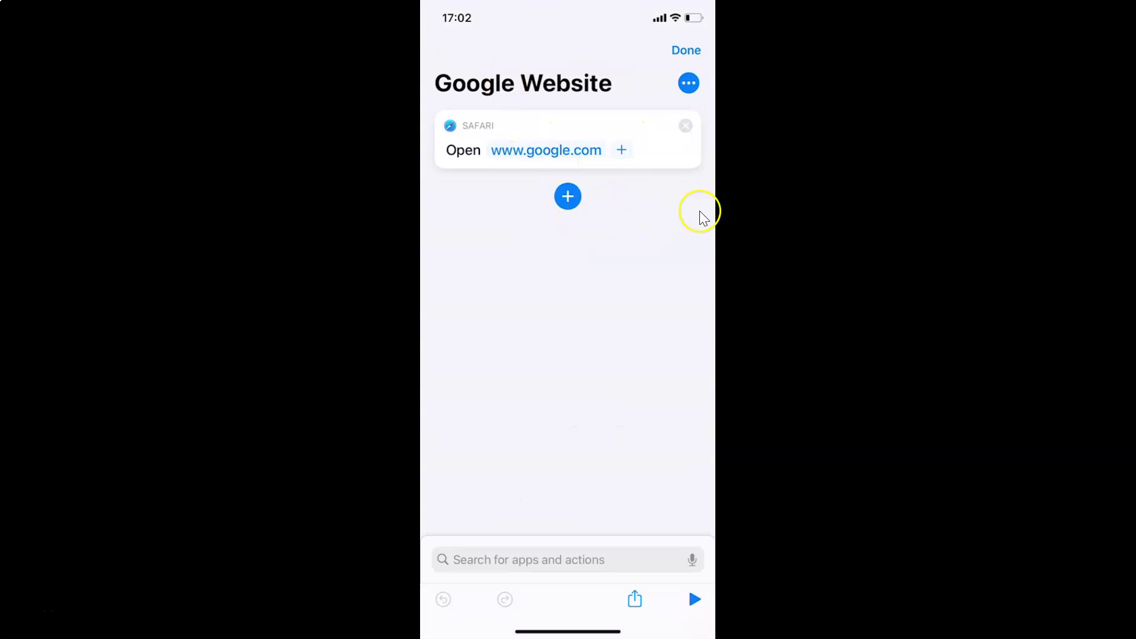
# Add the Google Website shortcut to the Home Screen from its details, then close them.
pyautogui.click(689, 84)
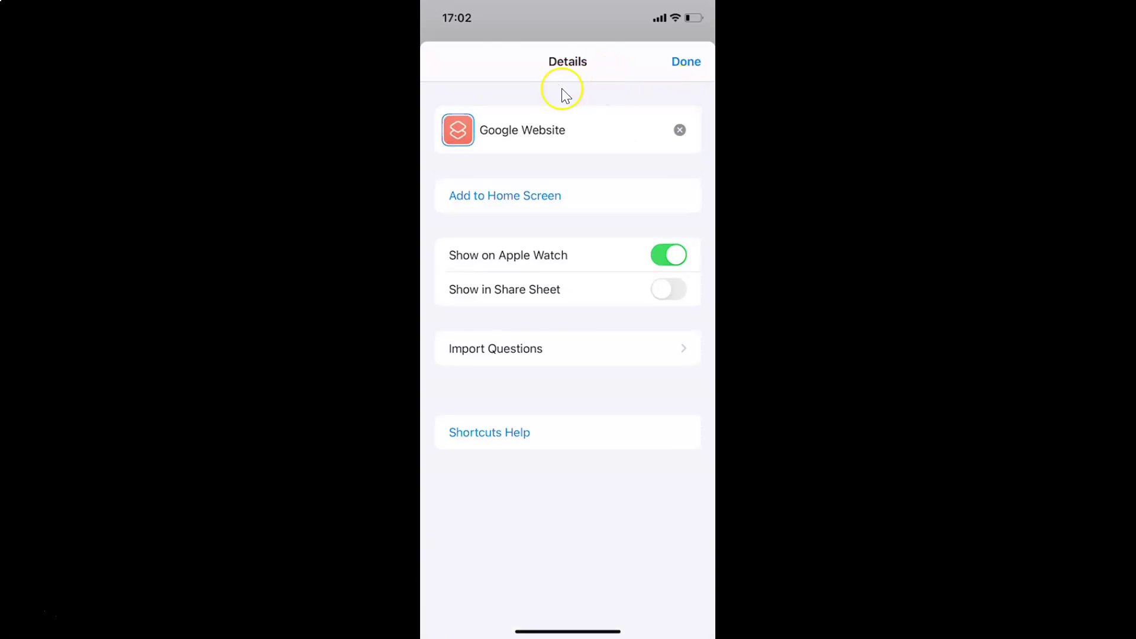
pyautogui.click(547, 199)
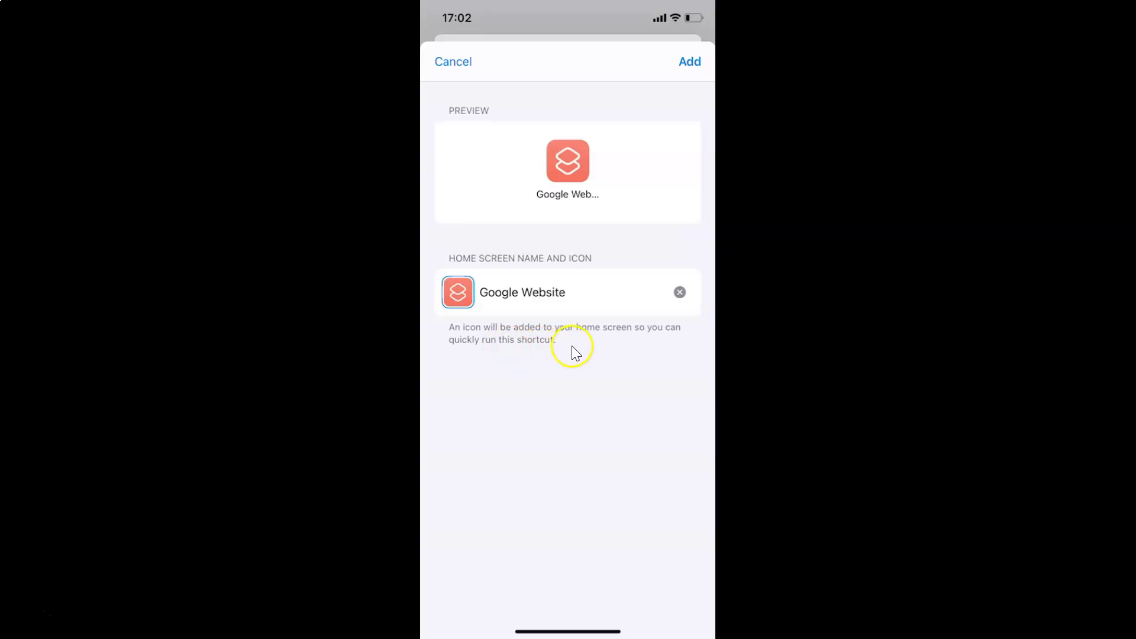
pyautogui.click(699, 62)
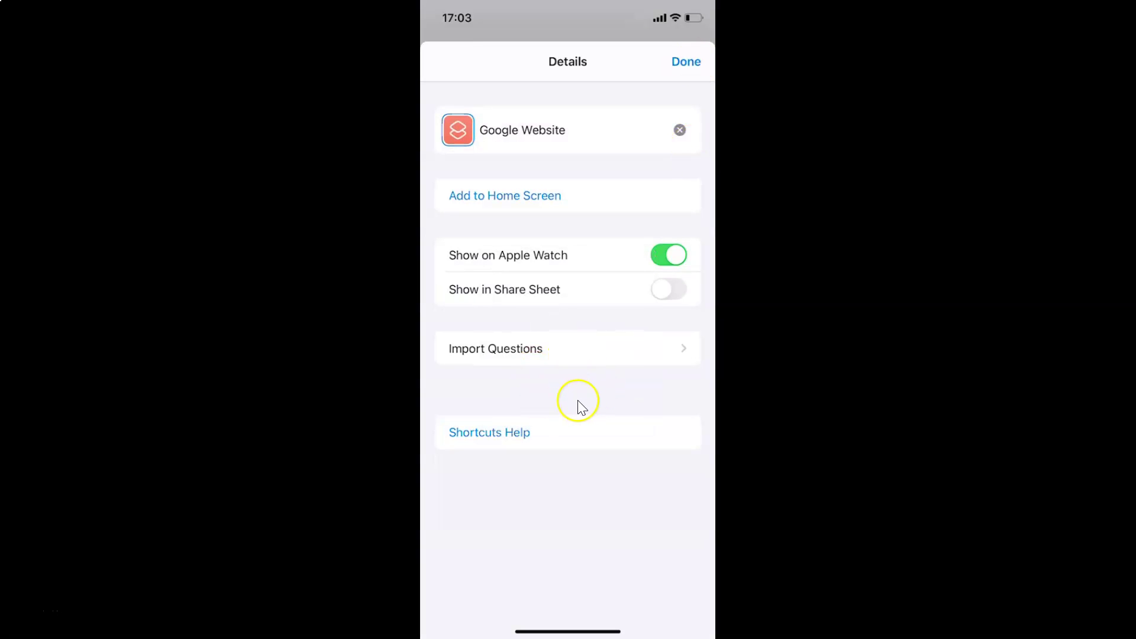
pyautogui.click(704, 64)
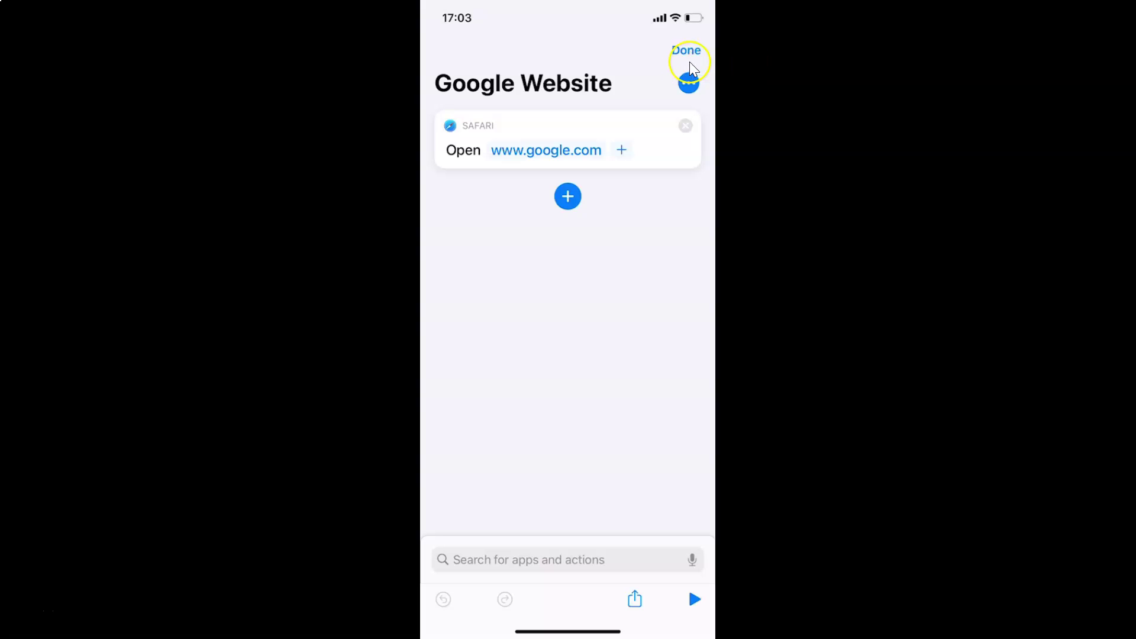
# Close the editor and launch the Google Website icon from the home screen.
pyautogui.click(686, 54)
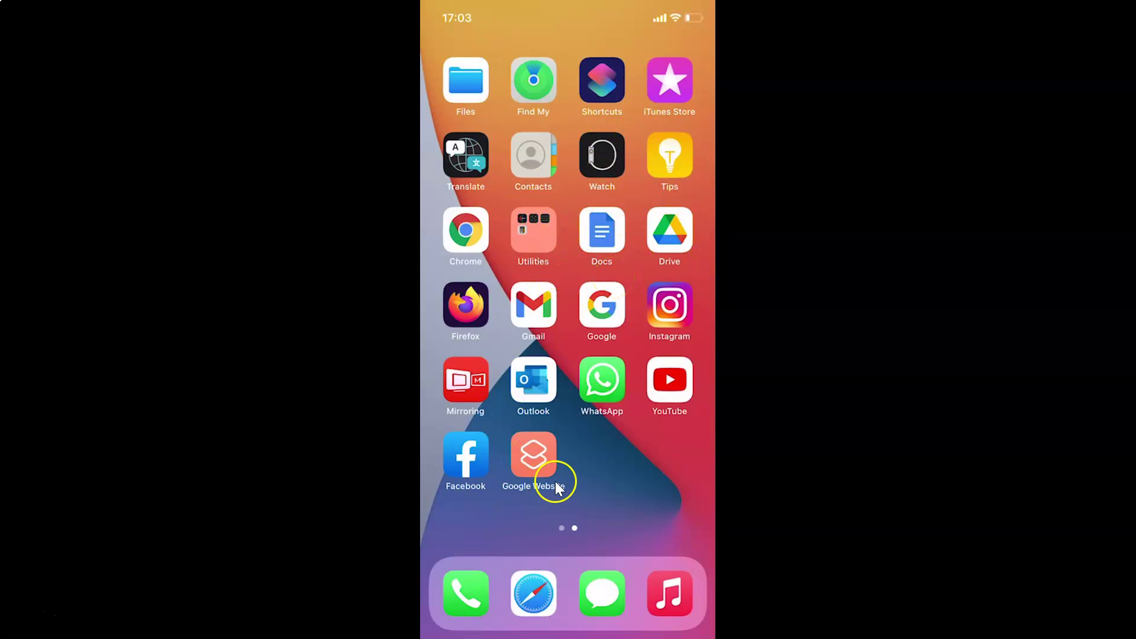
pyautogui.click(536, 460)
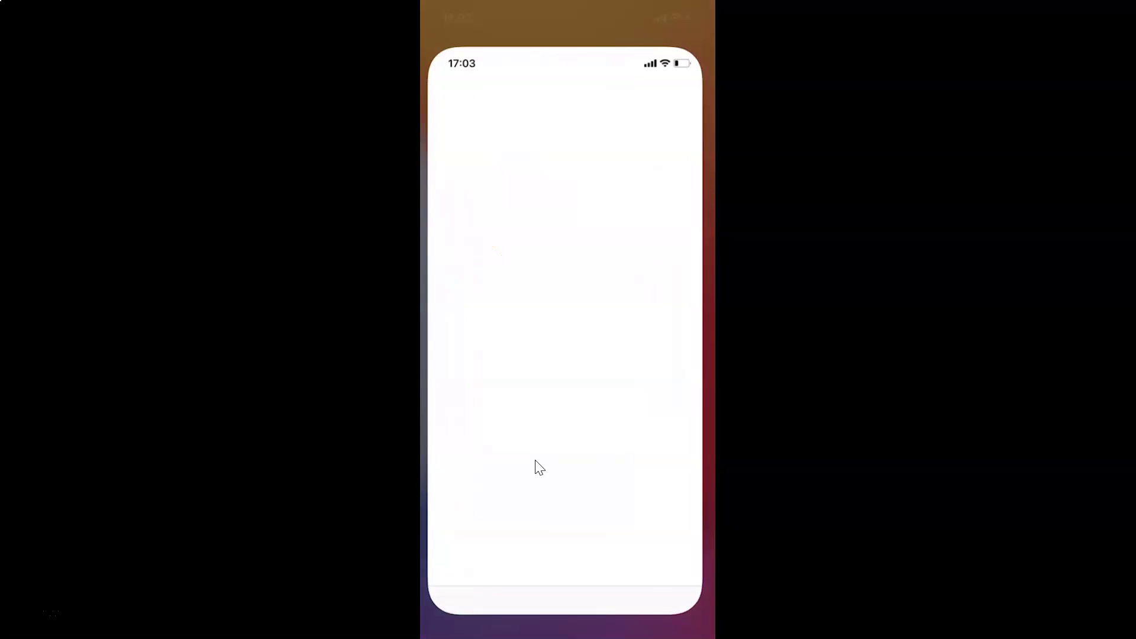